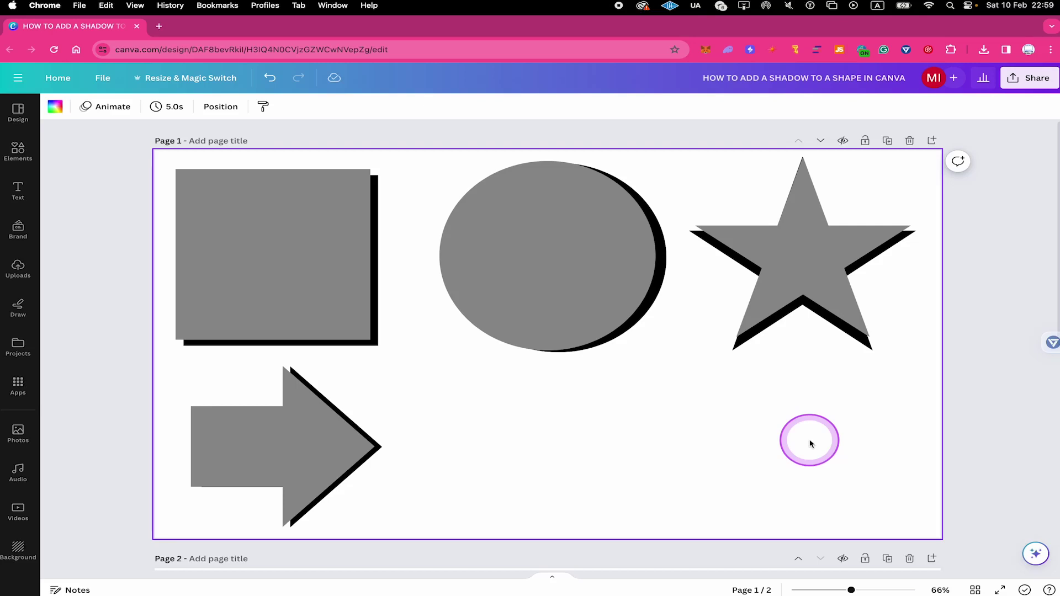
Select all four shadowed sample shapes on Page 1 and delete them.
key(ctrl+a)
key(Delete)
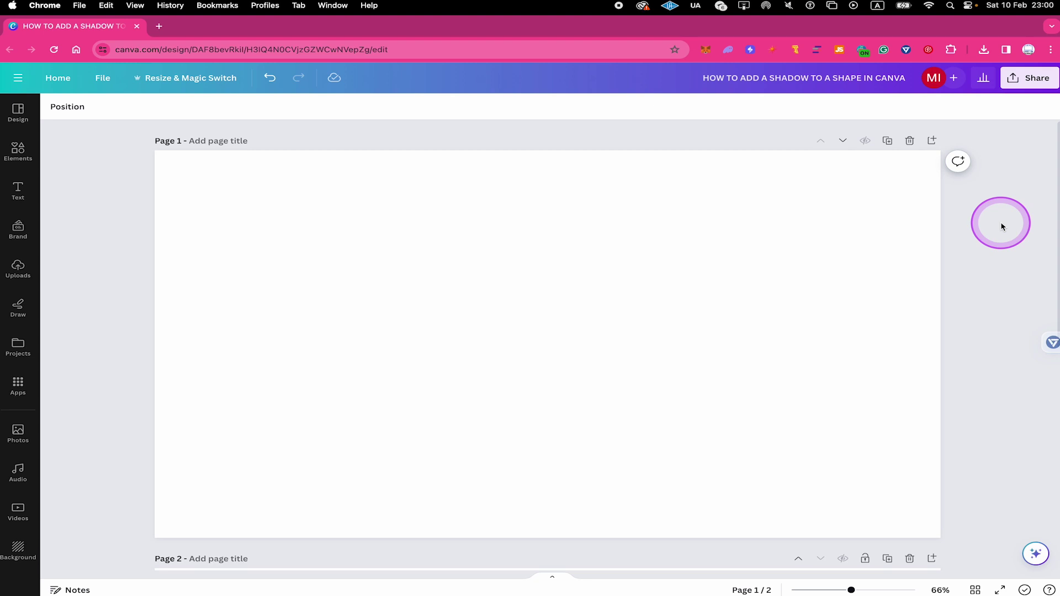
Add a square with R and convert it to a heart from the Shape panel.
key(r)
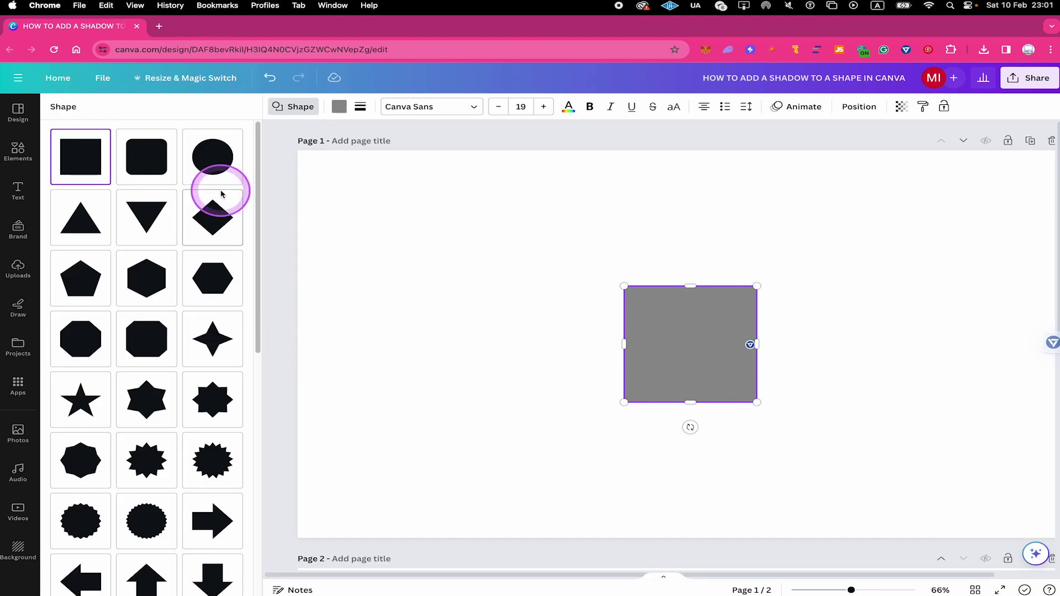
scroll(162, 213, down, 6)
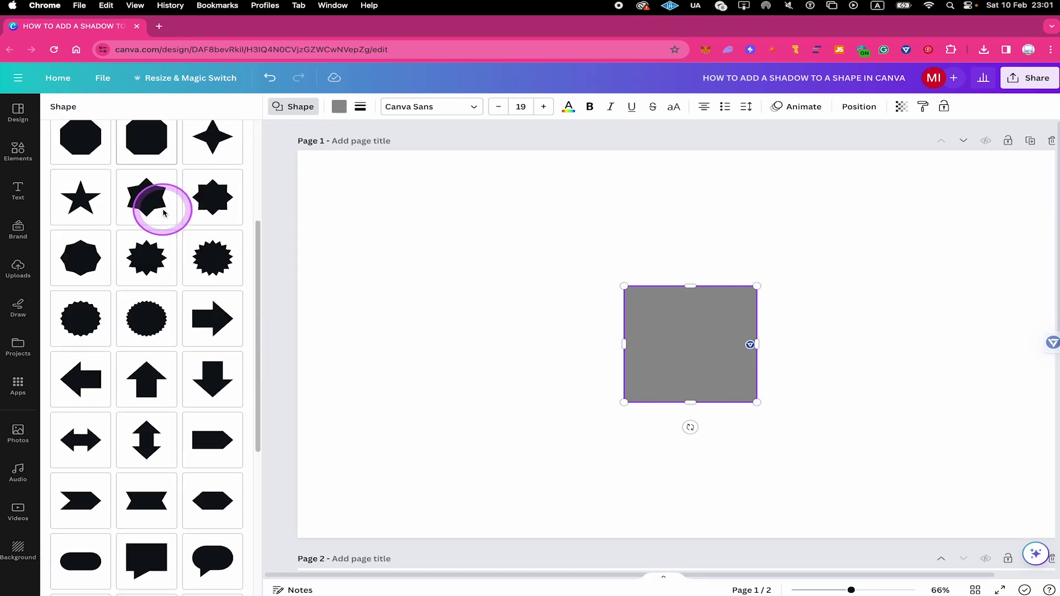
scroll(162, 213, down, 3)
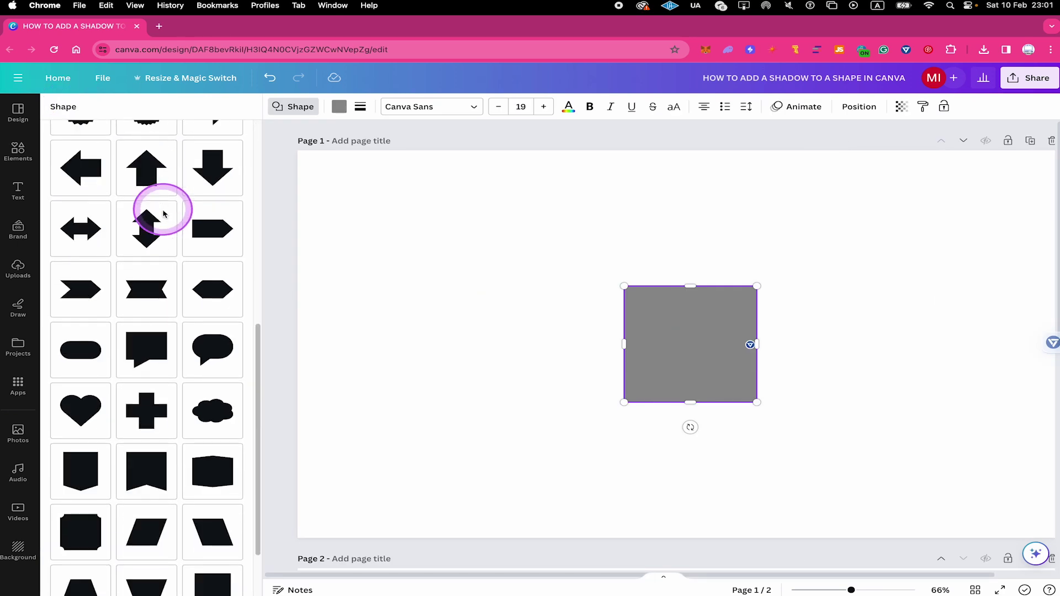
click(92, 410)
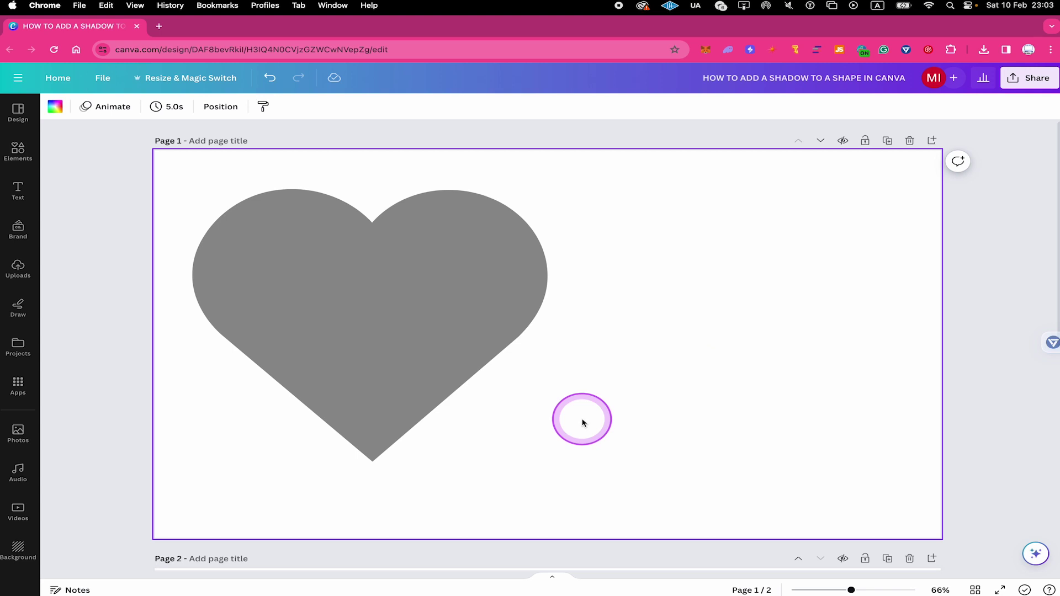
Alt-drag a duplicate of the grey heart to its right and bring up the copy's colour options.
click(486, 349)
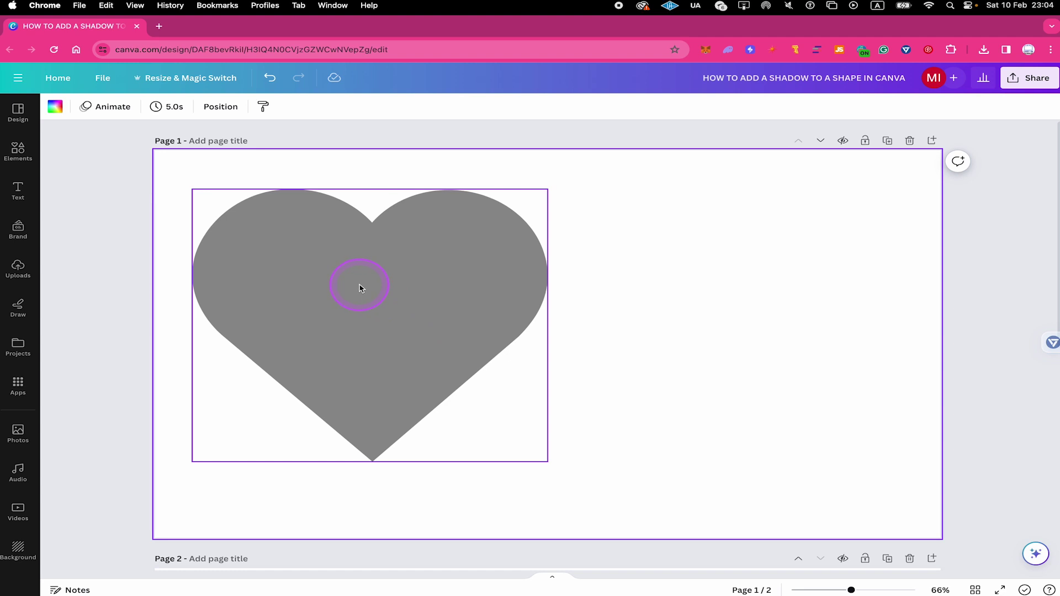
drag(360, 288, 734, 289)
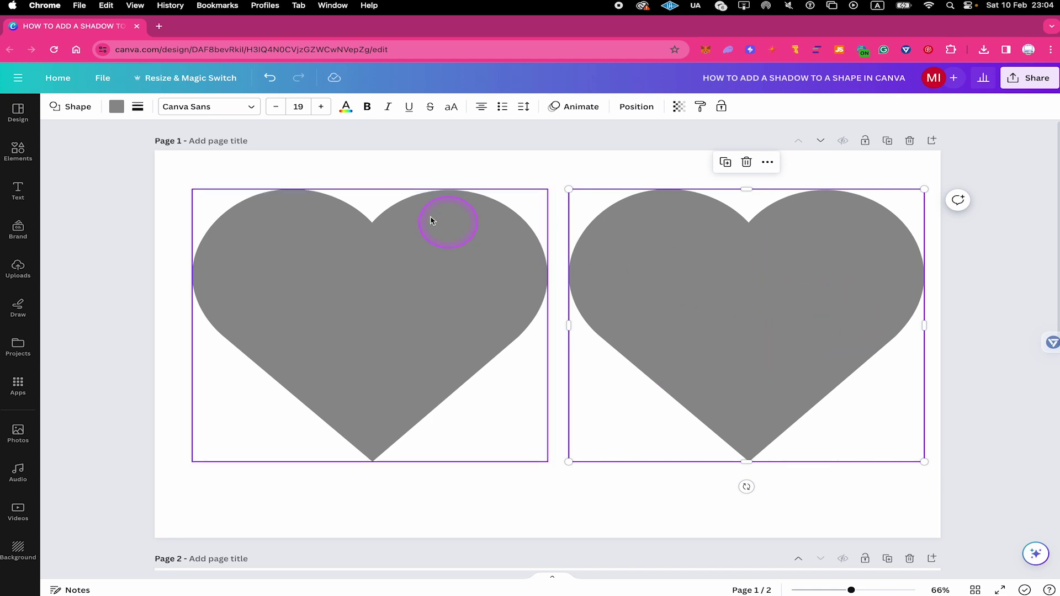
click(116, 108)
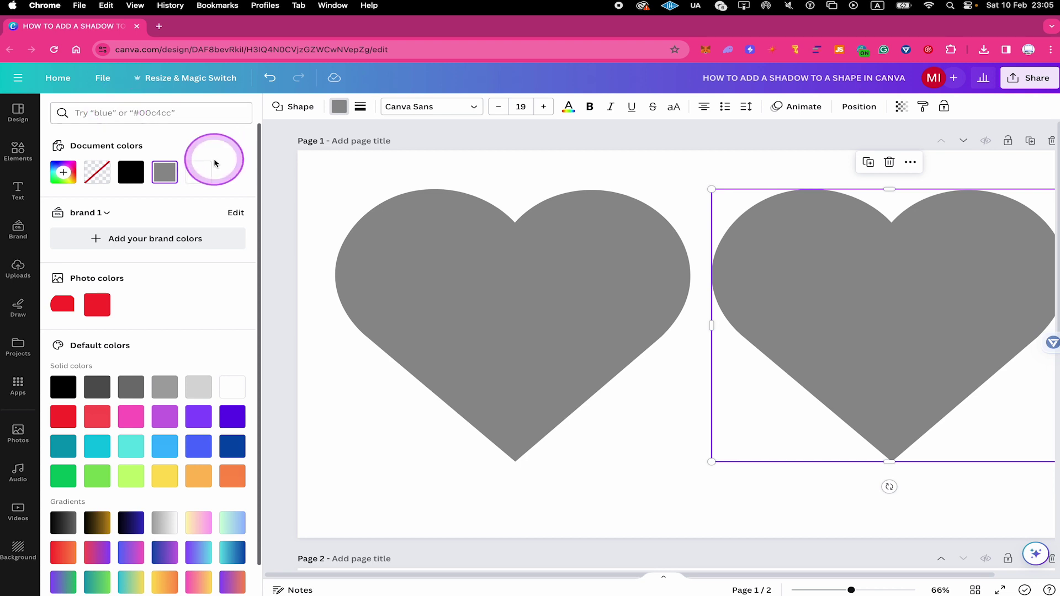
Fill the copied heart black and move it below the grey heart in the Layers list.
click(64, 386)
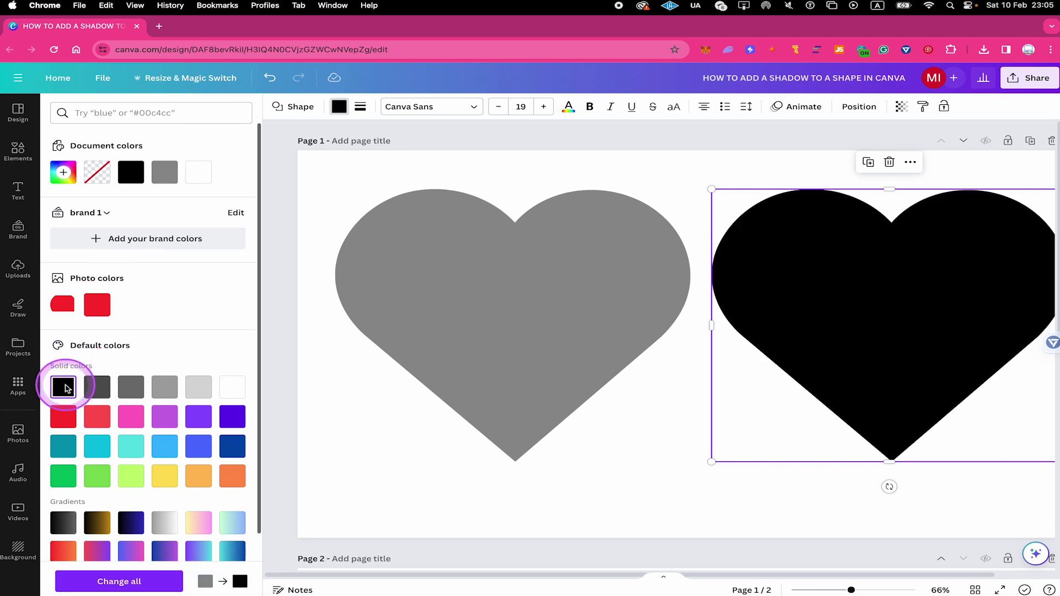
click(591, 506)
click(705, 345)
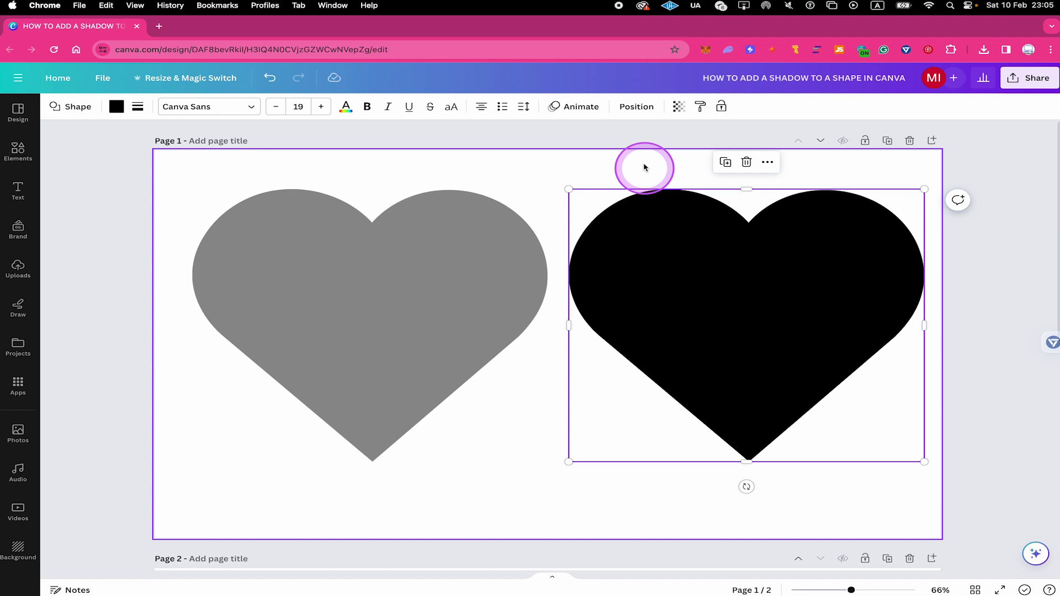
click(635, 106)
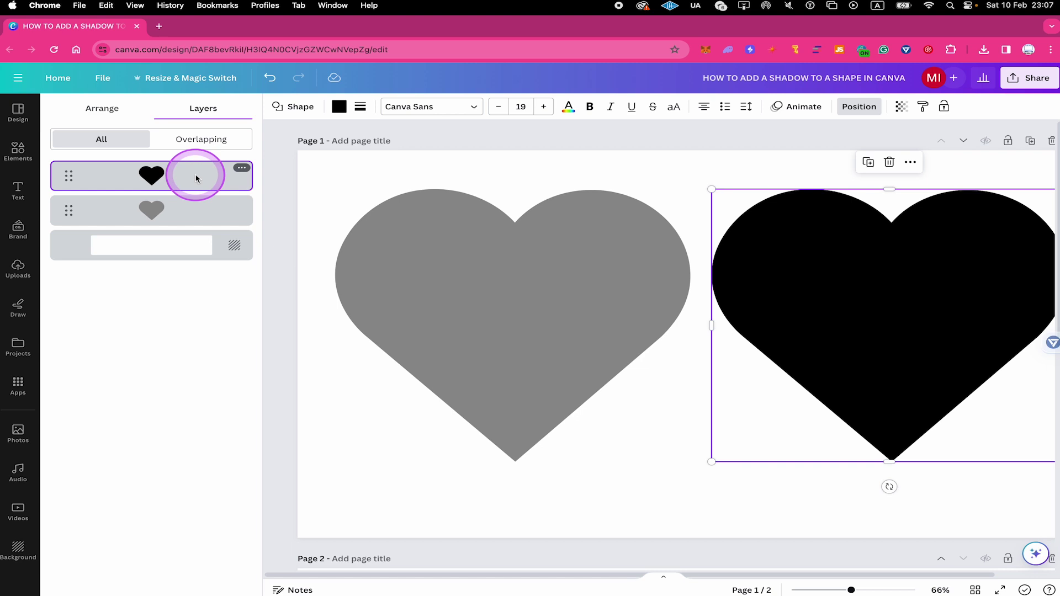
drag(194, 174, 193, 224)
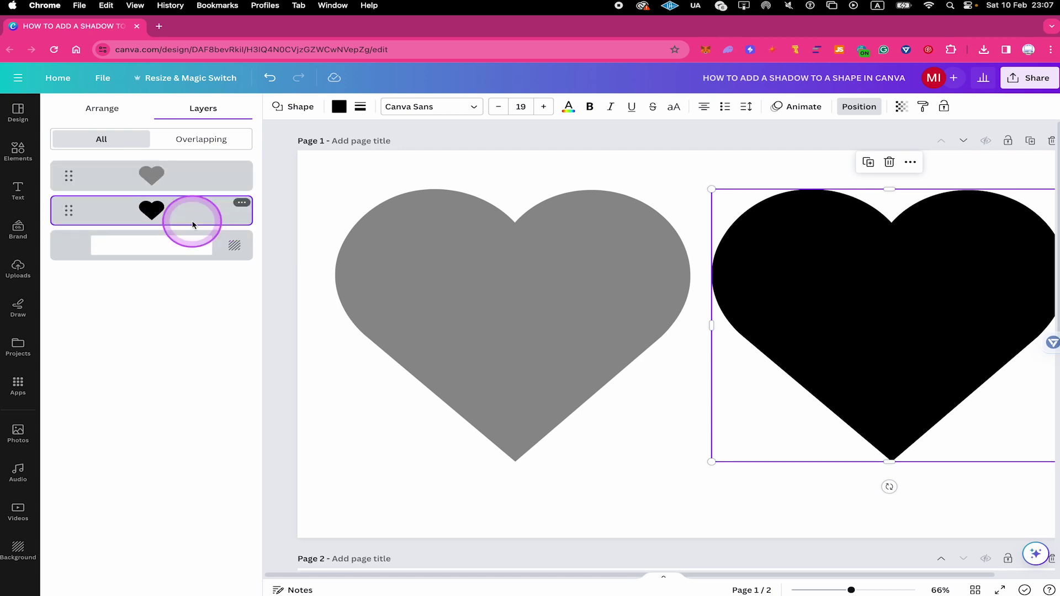
click(517, 486)
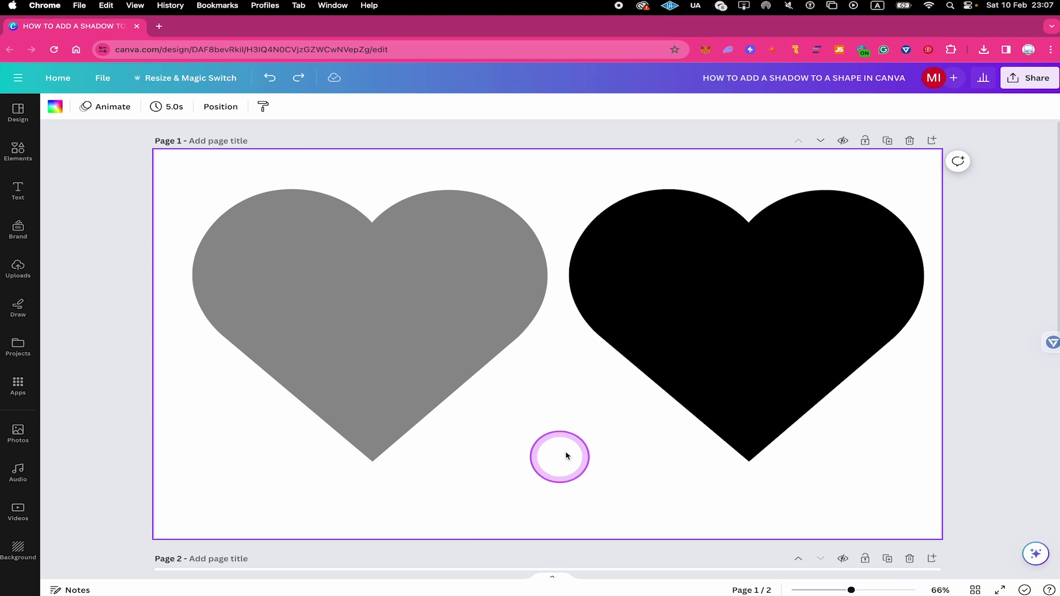
Set the black heart just down-right behind the grey heart, then box-select both hearts.
drag(663, 346, 511, 382)
click(831, 308)
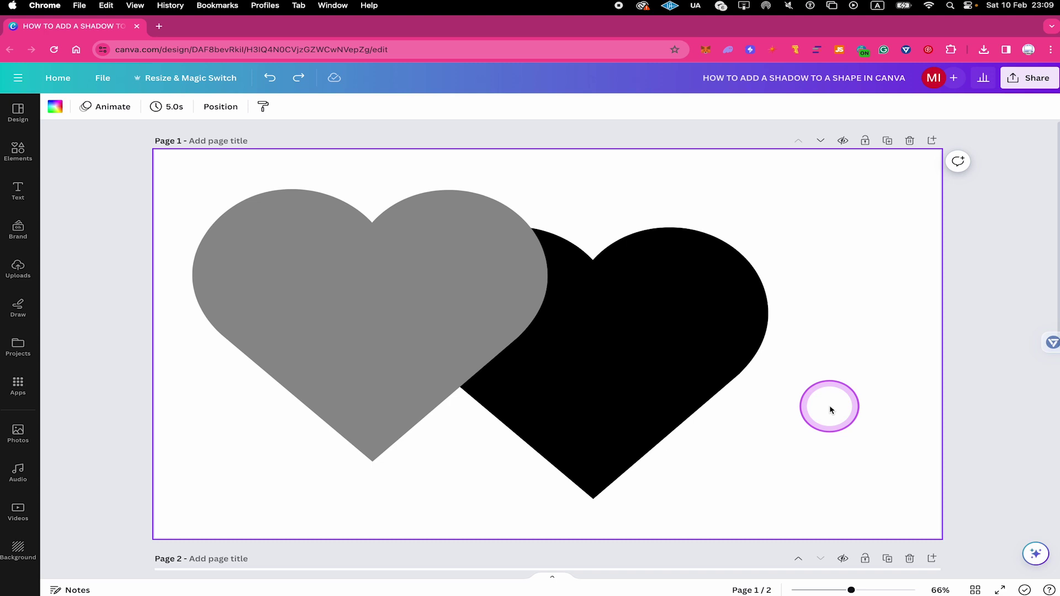
drag(672, 373, 465, 348)
click(672, 226)
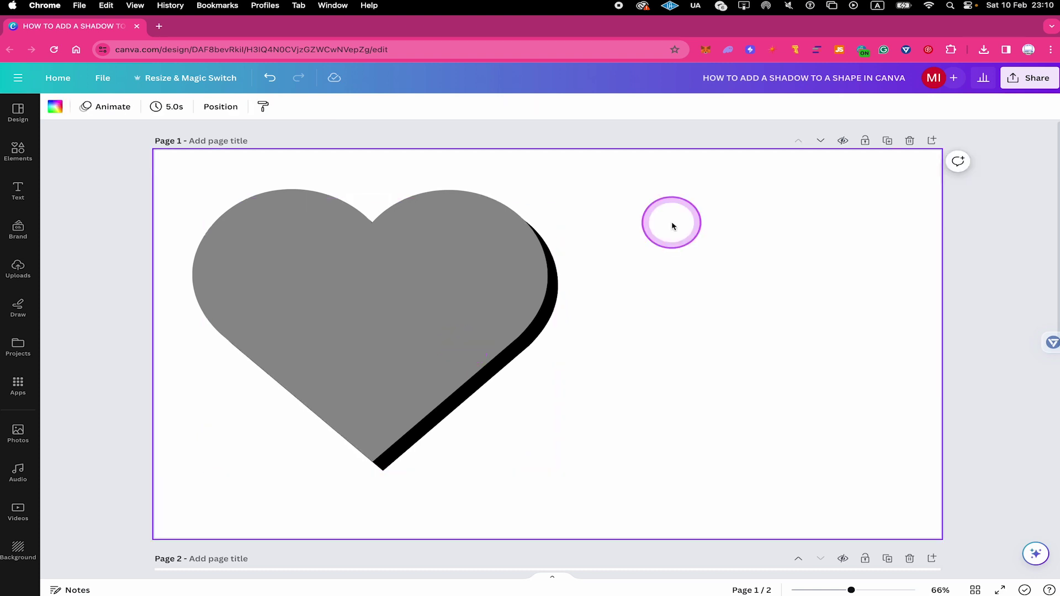
drag(665, 189, 297, 451)
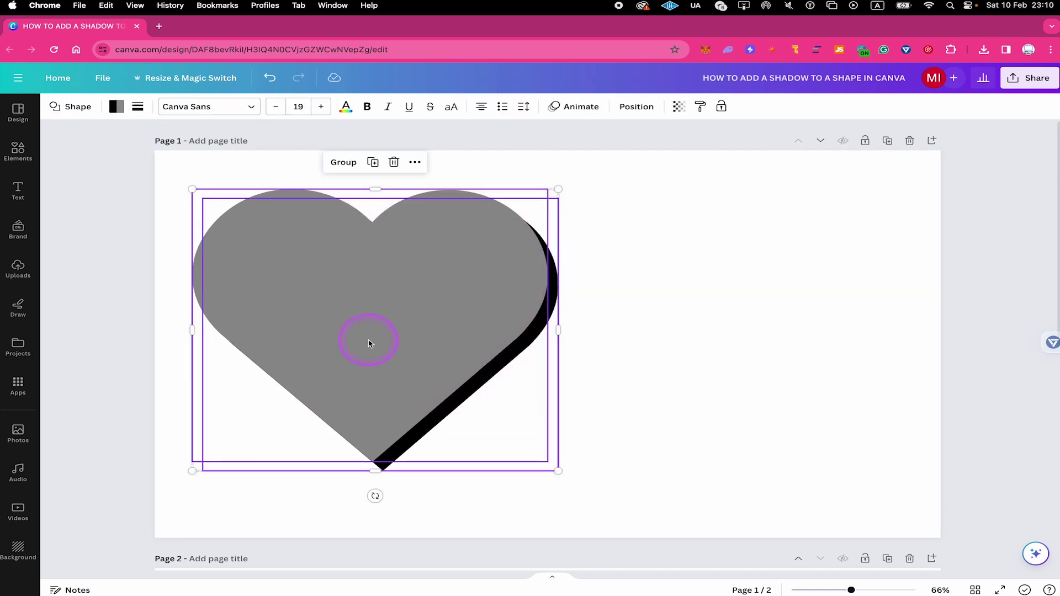
Group the grey heart with its black shadow and drag the group toward the page centre.
right_click(373, 272)
click(394, 429)
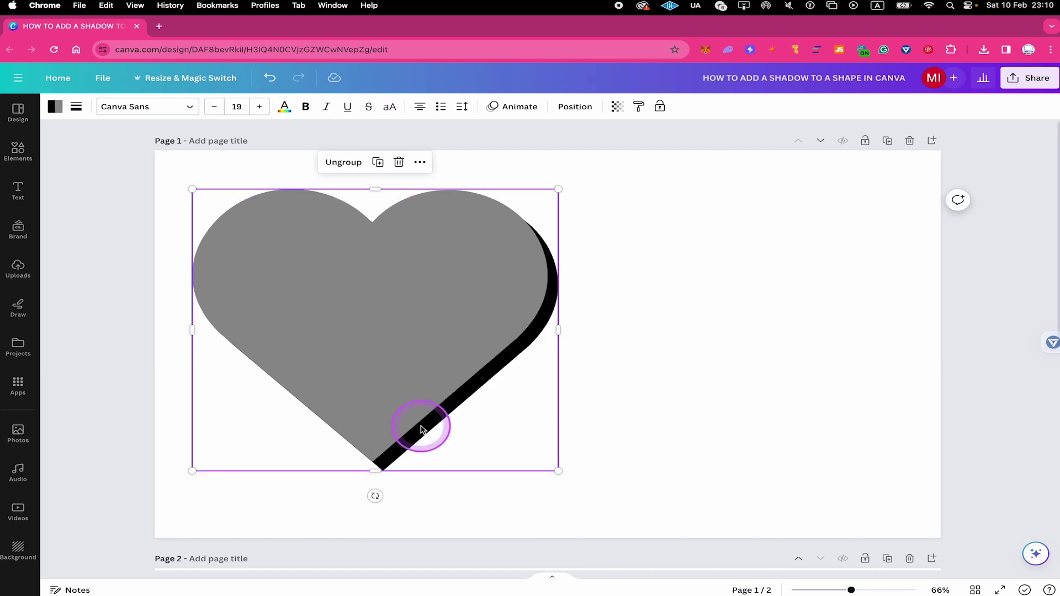
click(736, 366)
click(440, 291)
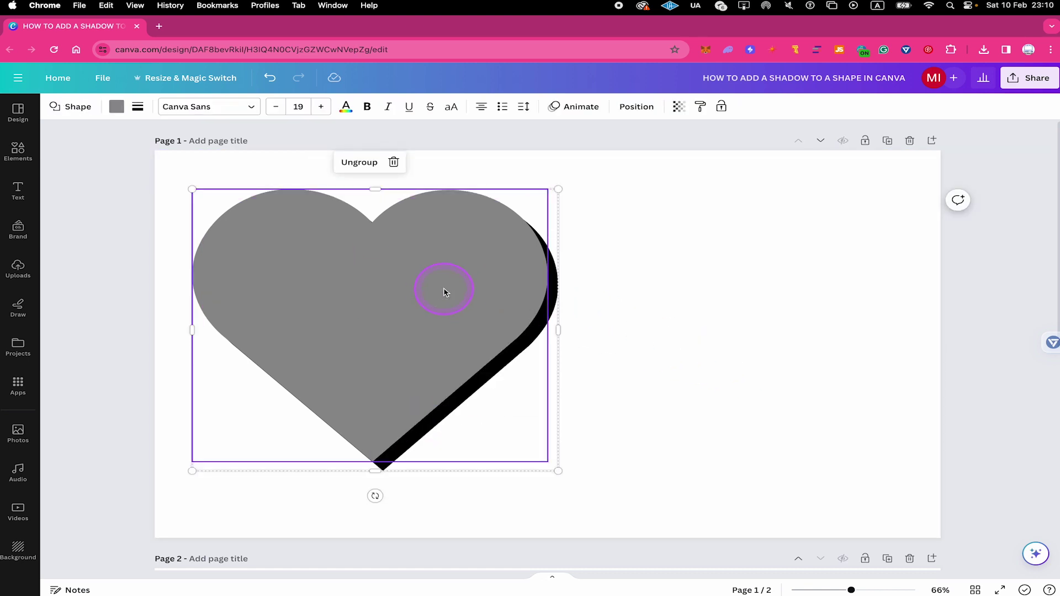
drag(418, 289, 582, 273)
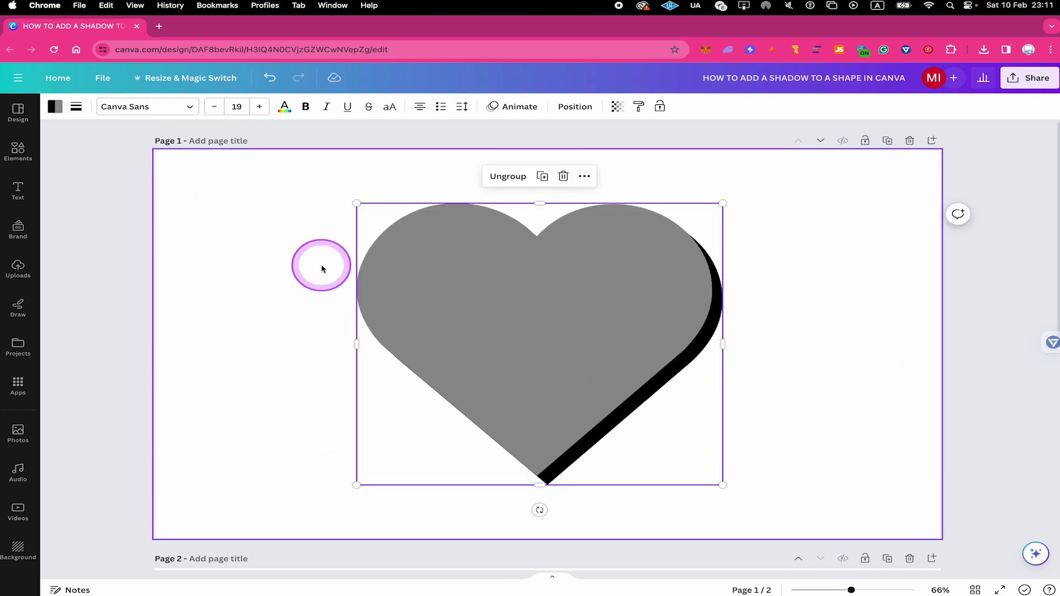
click(323, 269)
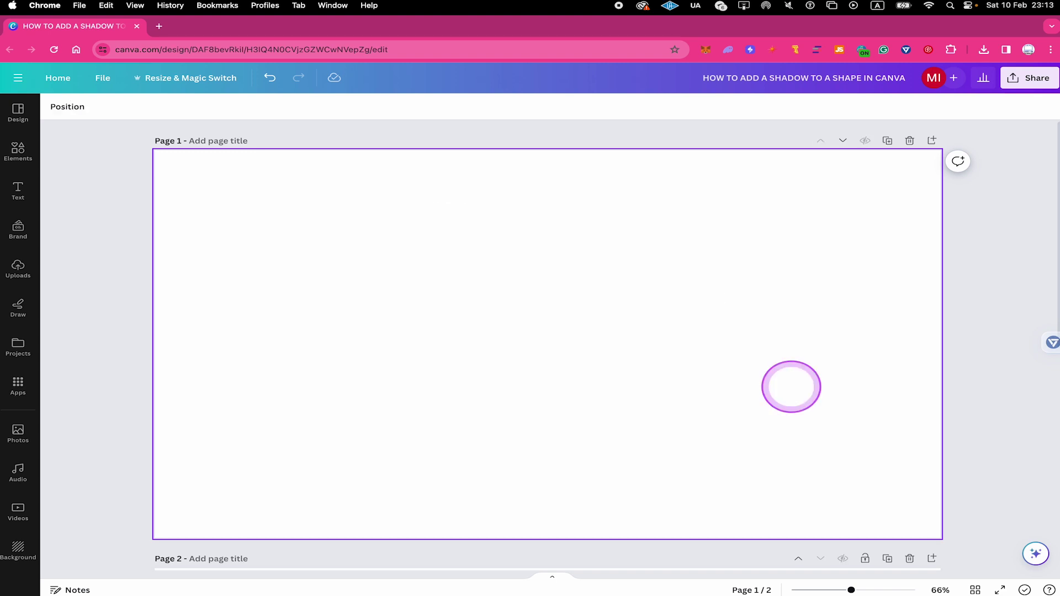
Add a square with R and switch it to a triangle from the Shape options.
key(r)
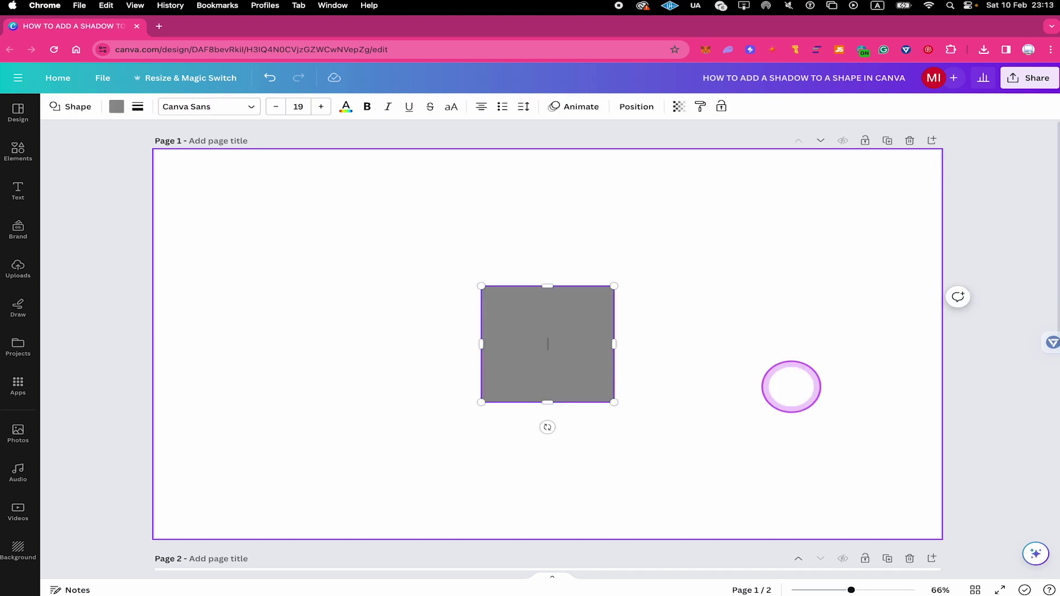
click(530, 307)
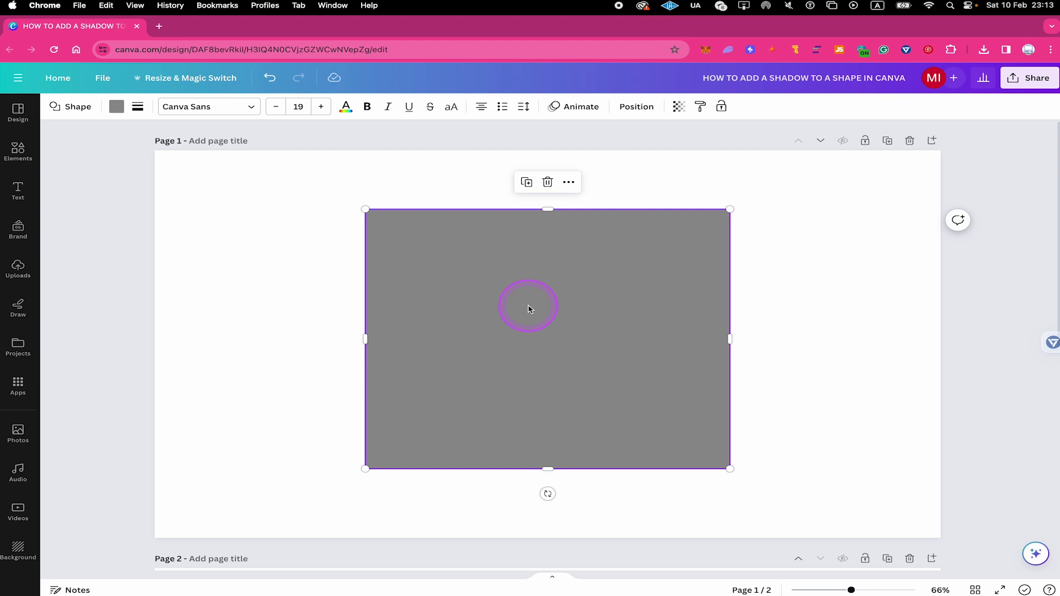
click(71, 107)
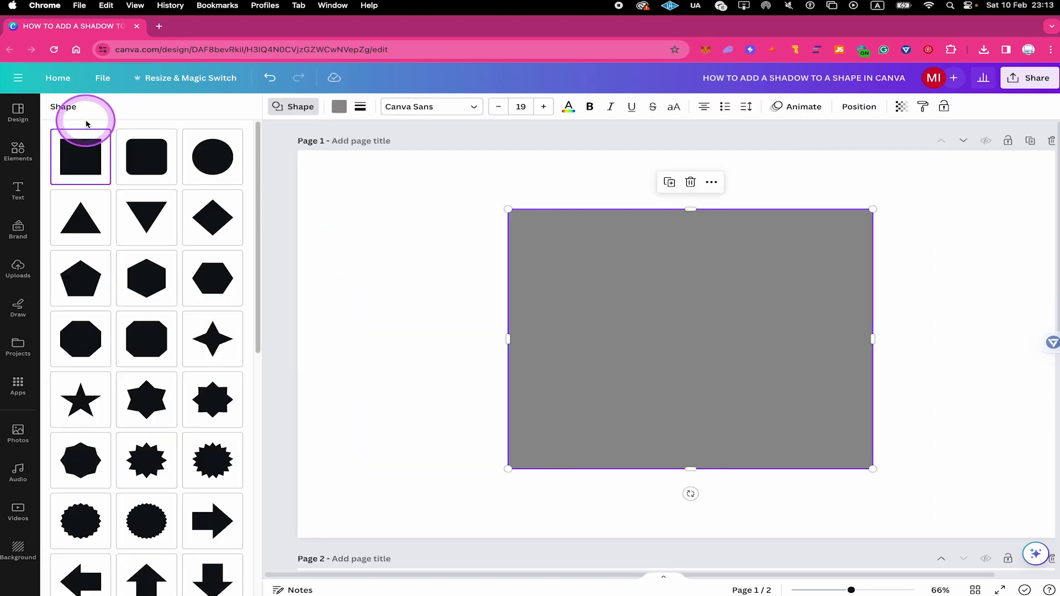
click(94, 224)
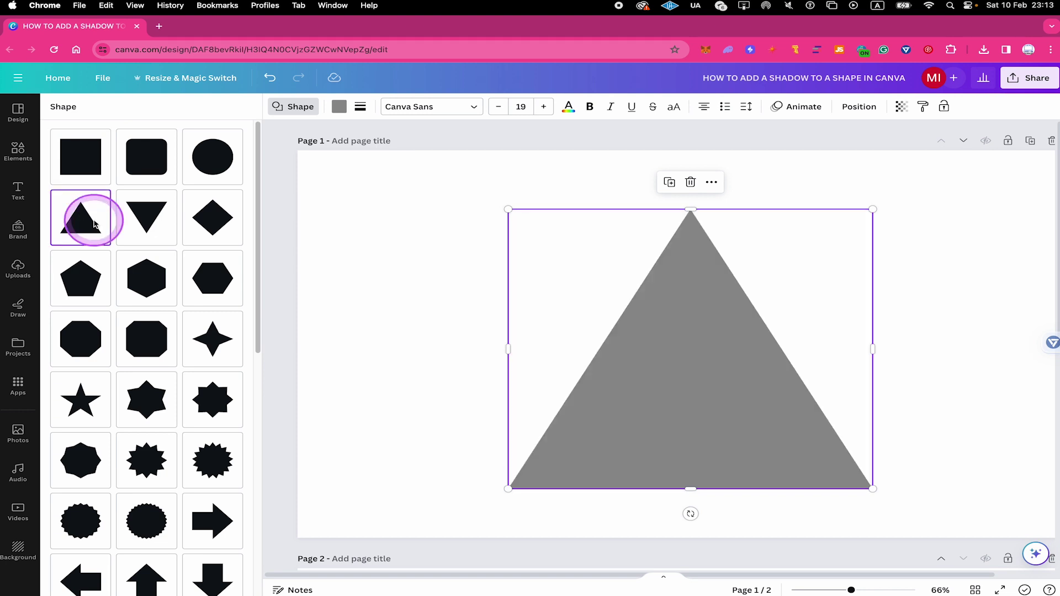
click(806, 303)
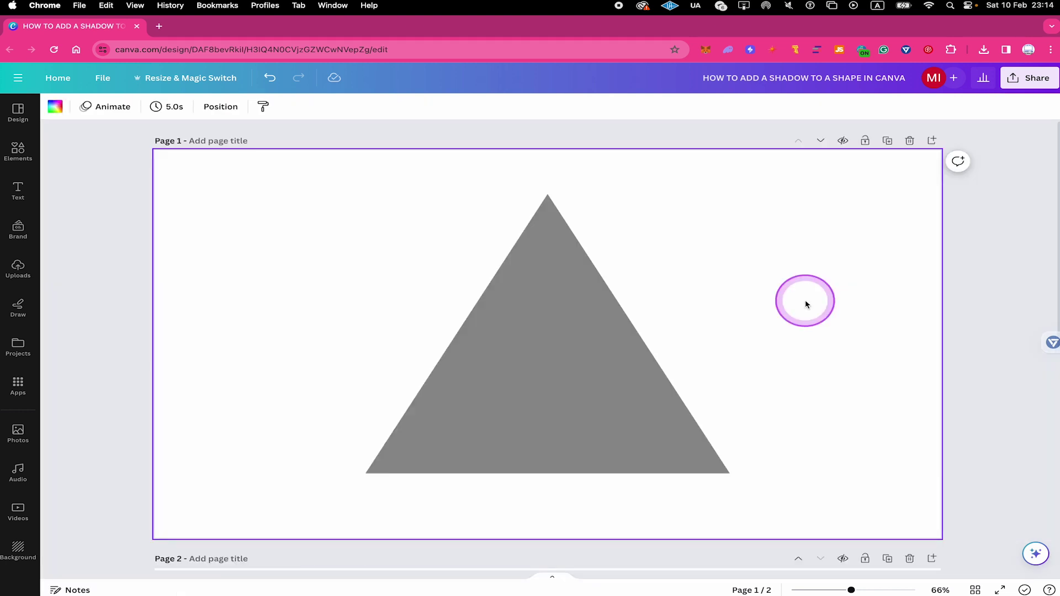
click(572, 323)
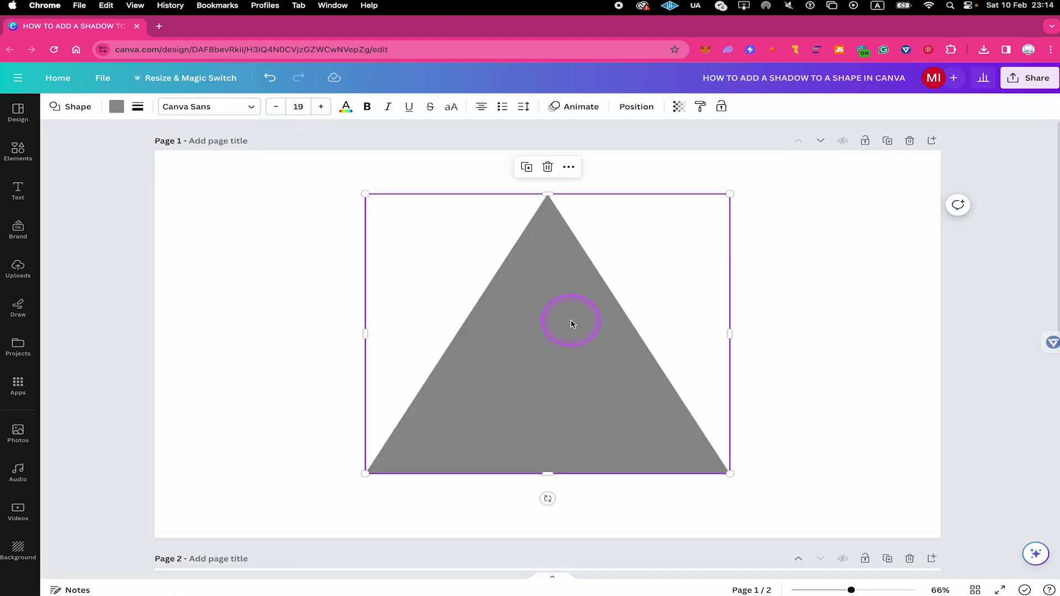
Fill the triangle with the red solid colour from the toolbar colour swatch.
click(117, 107)
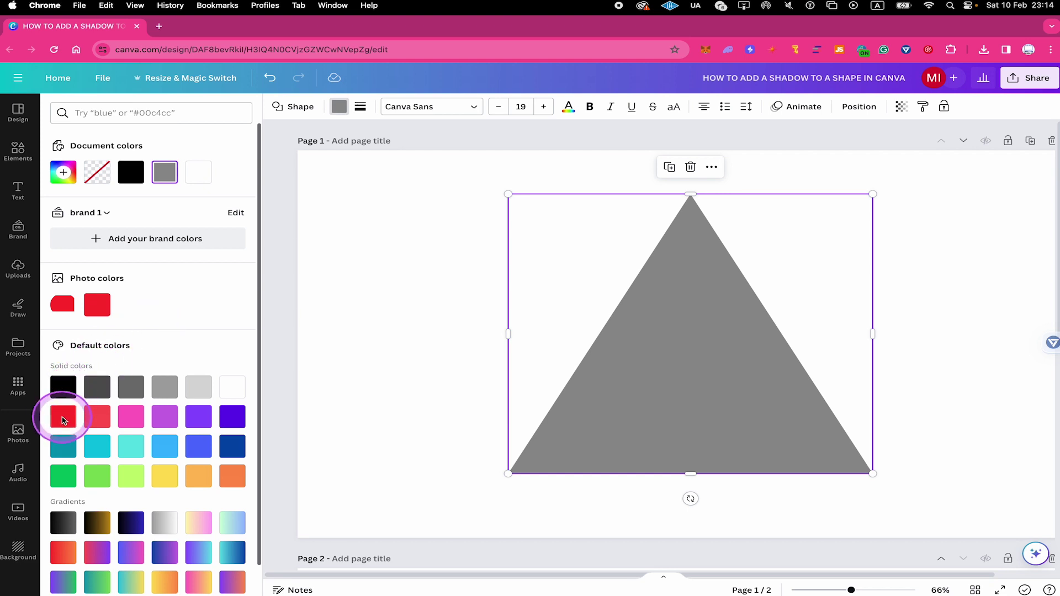
click(63, 417)
click(379, 260)
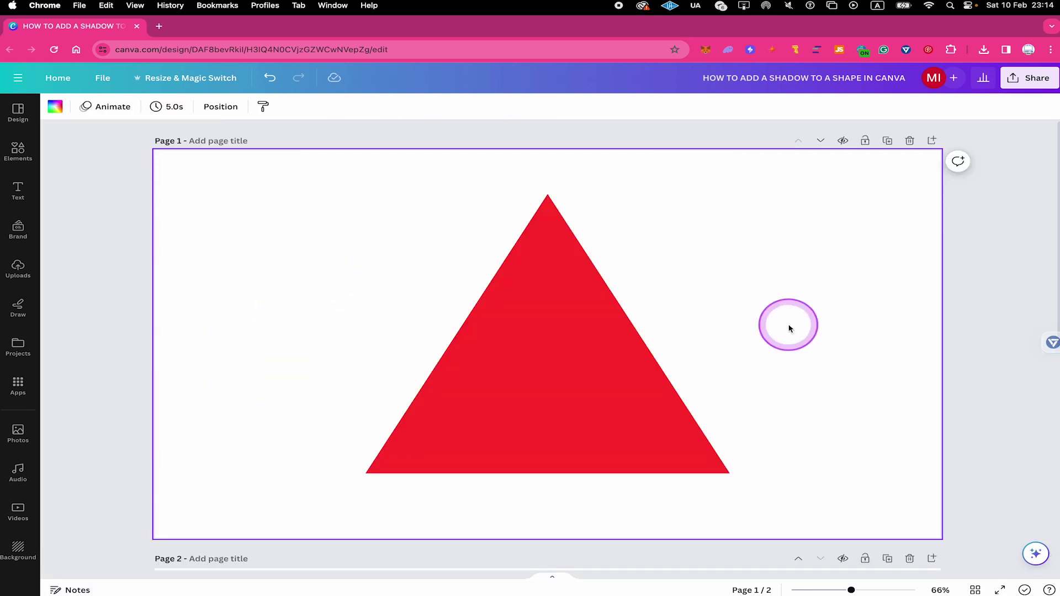
Via Share > Download, export Page 1 only as PNG with Transparent background ticked.
click(1034, 84)
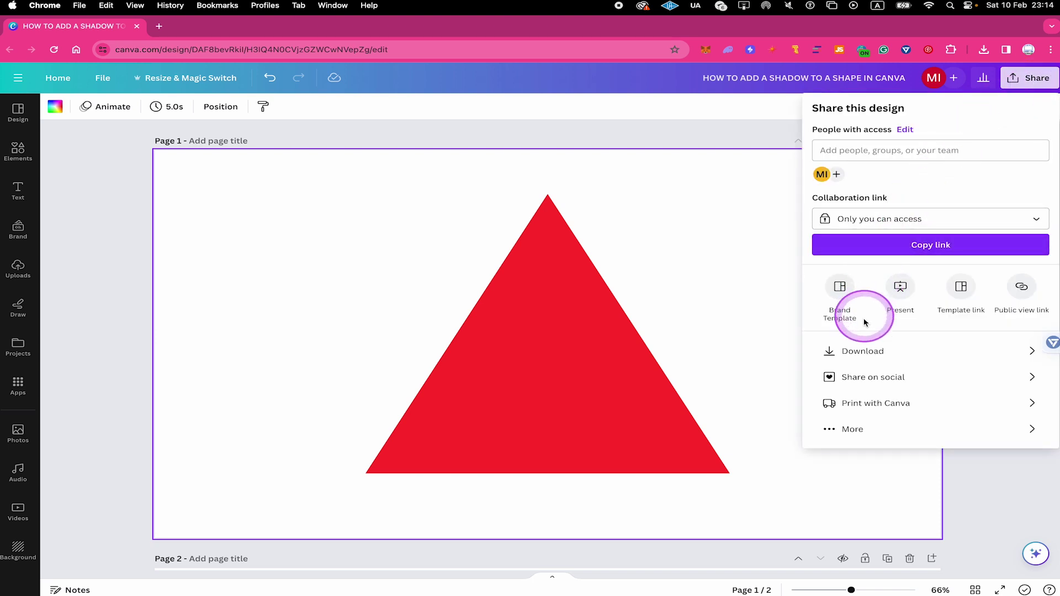
click(860, 351)
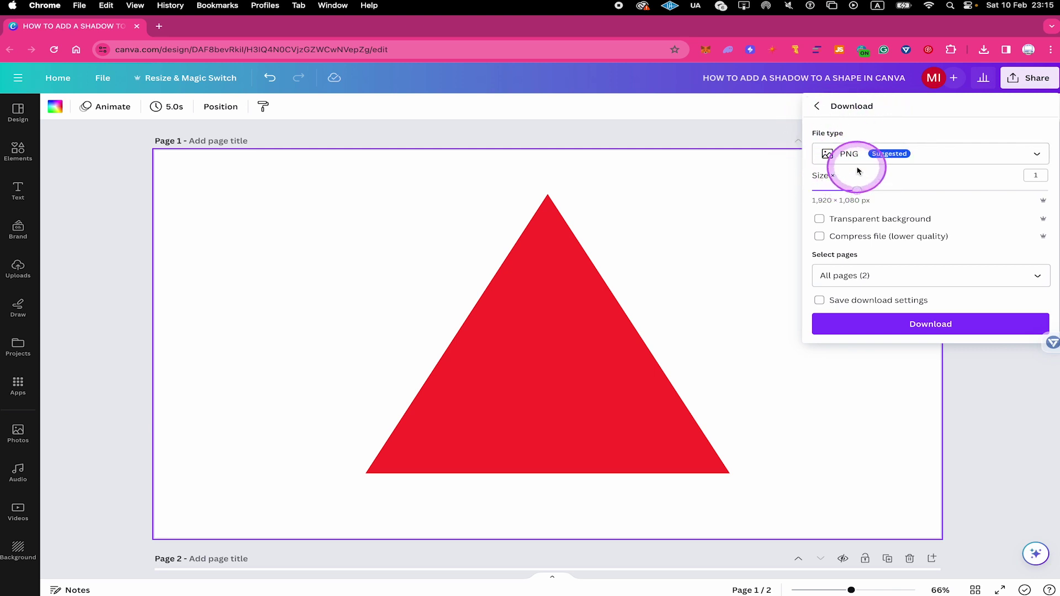
click(821, 220)
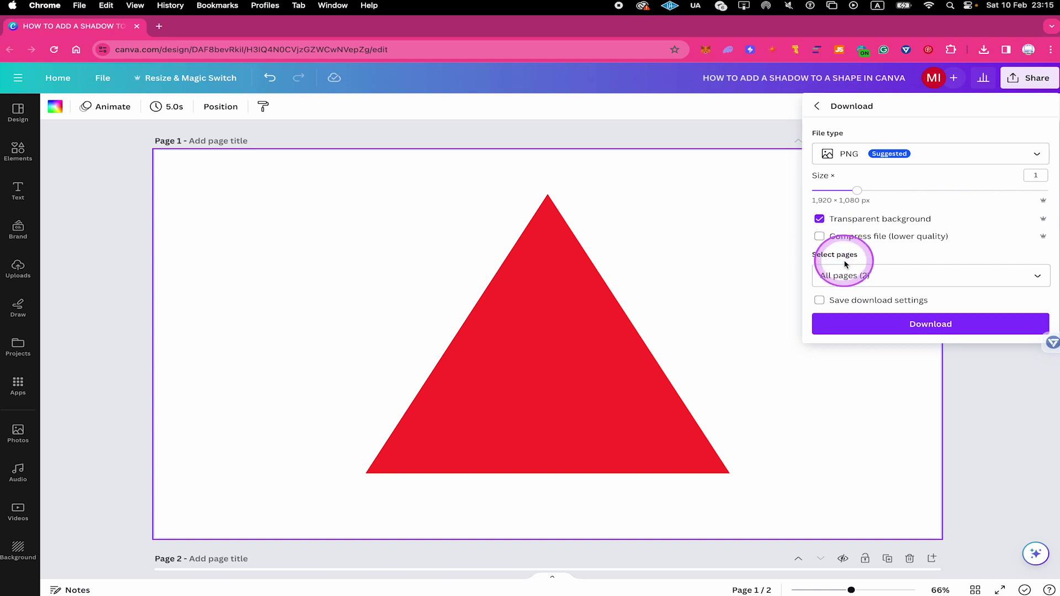
click(845, 275)
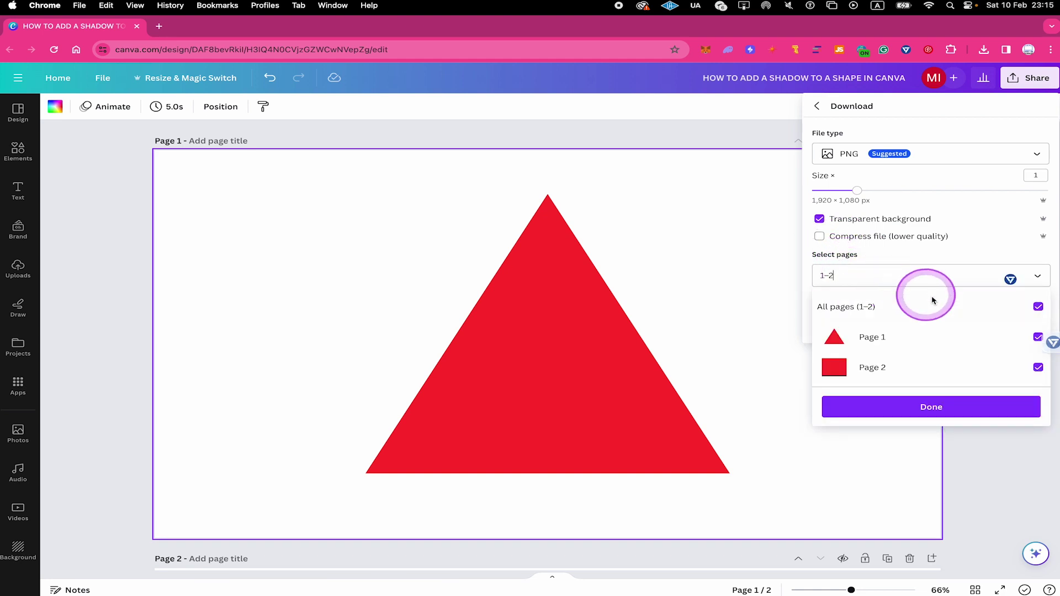
click(1038, 306)
click(1038, 337)
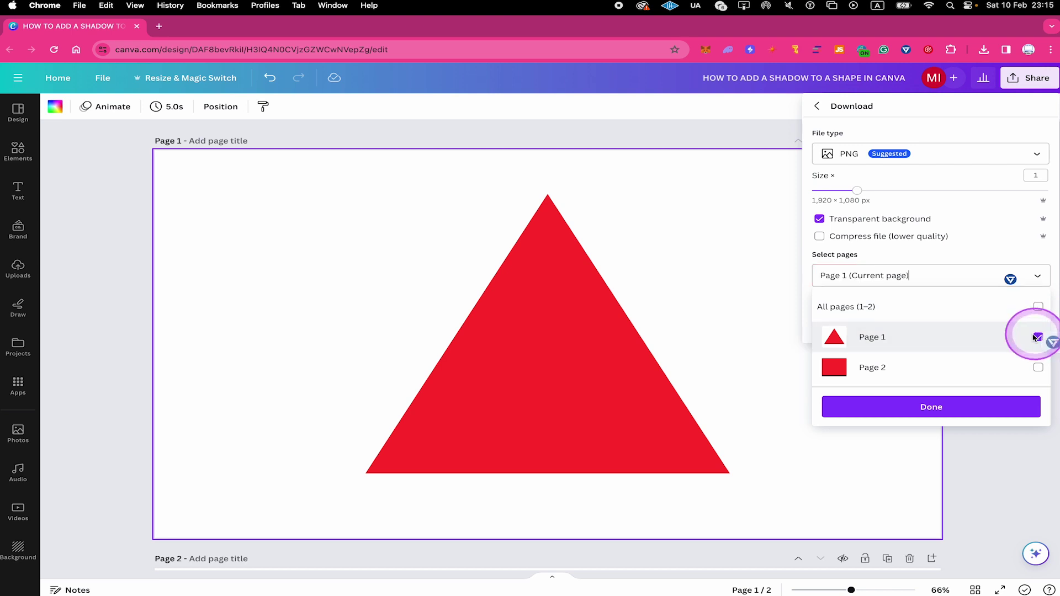
click(933, 407)
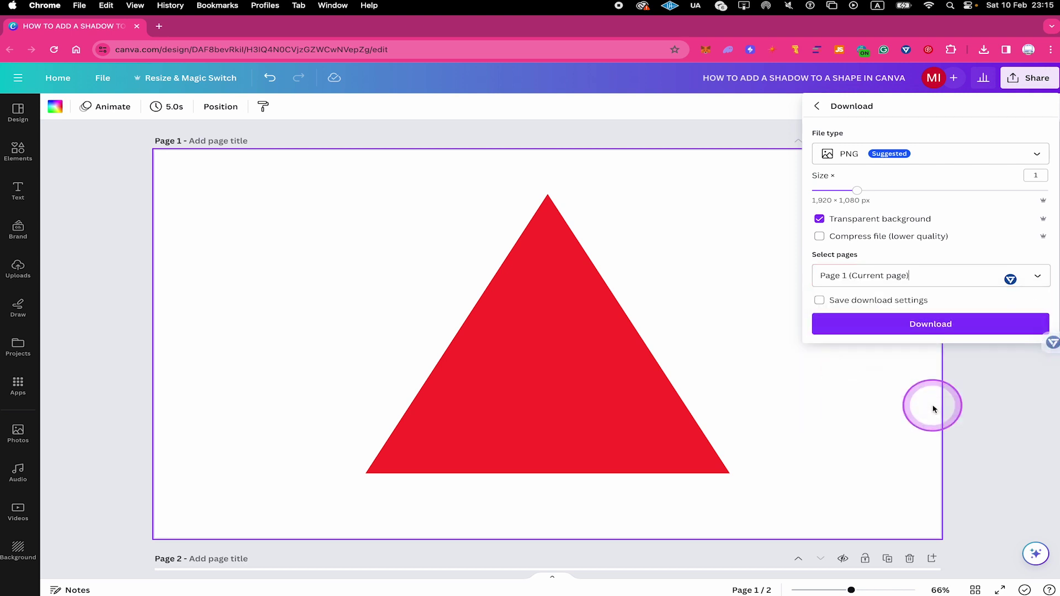
click(930, 327)
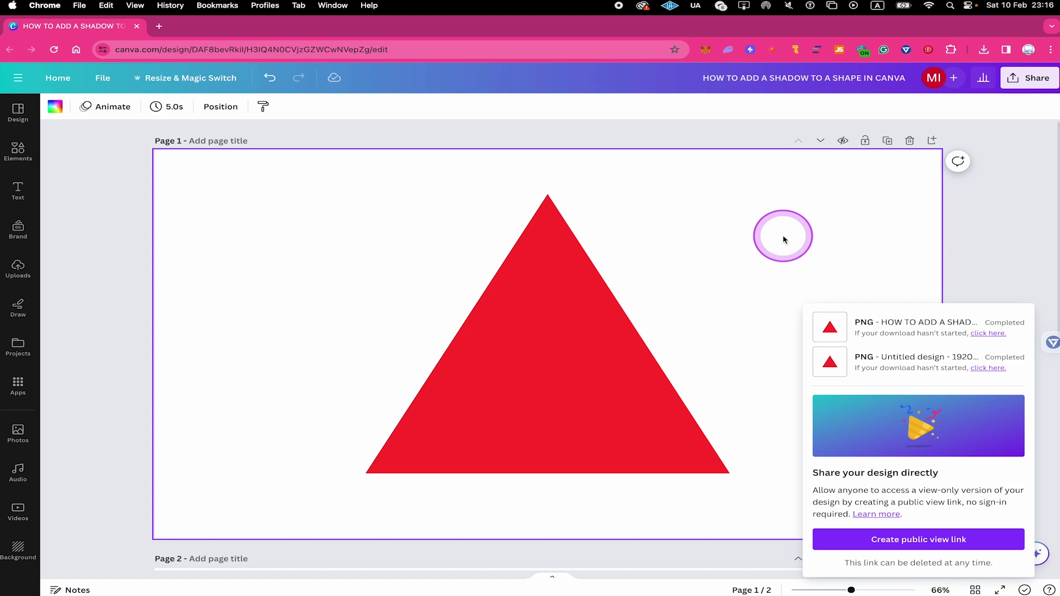
Drag the newest PNG from Chrome's download history onto the Canva editor to upload it.
click(743, 275)
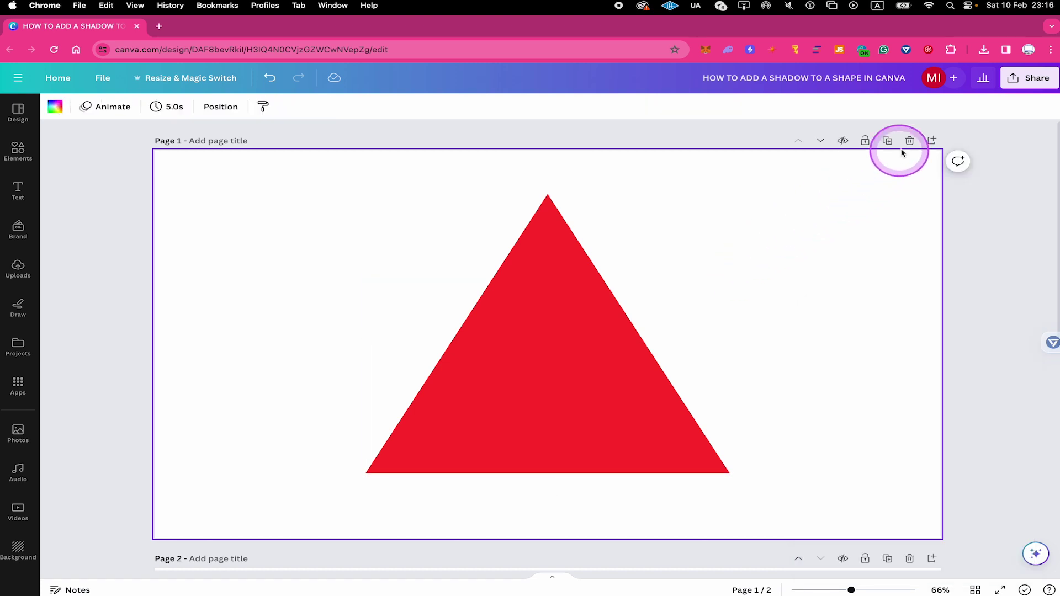
click(983, 50)
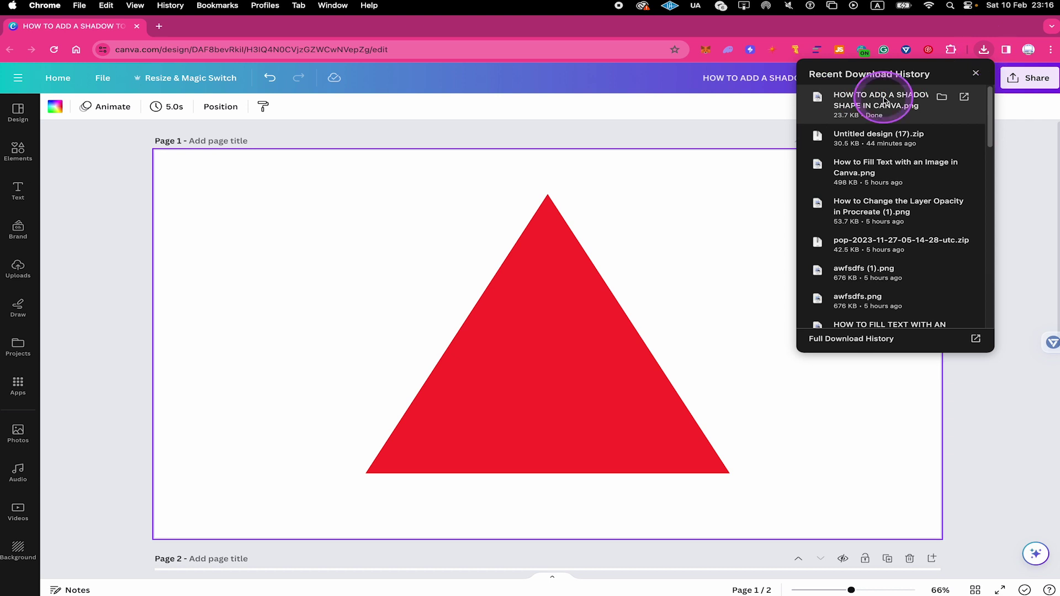
drag(877, 102, 186, 225)
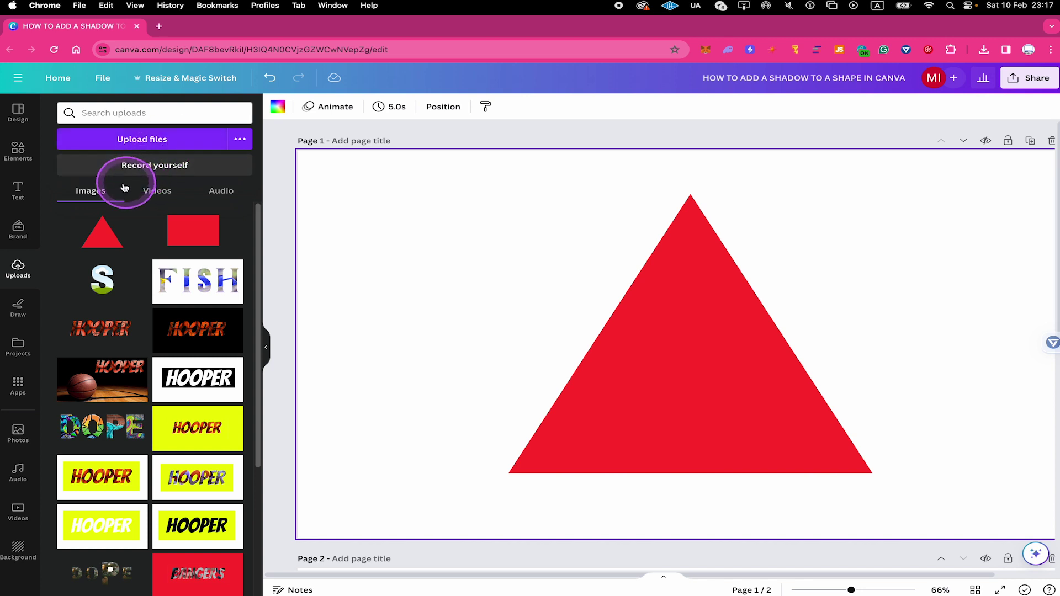
Place the uploaded triangle image from Uploads onto the page, shifted toward the right edge.
click(93, 240)
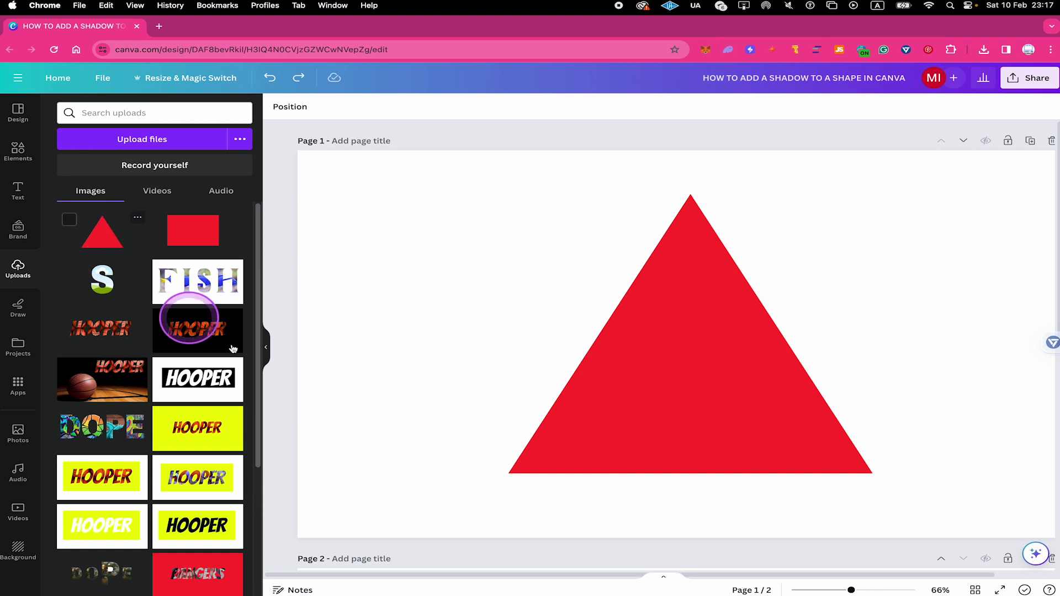
drag(99, 235, 372, 255)
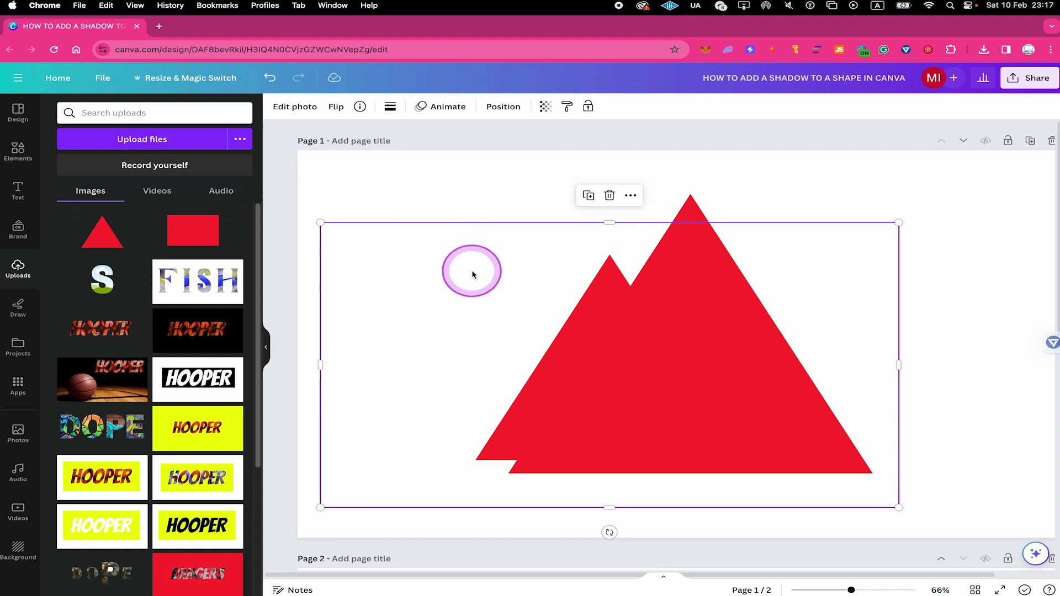
drag(501, 297, 811, 224)
click(667, 507)
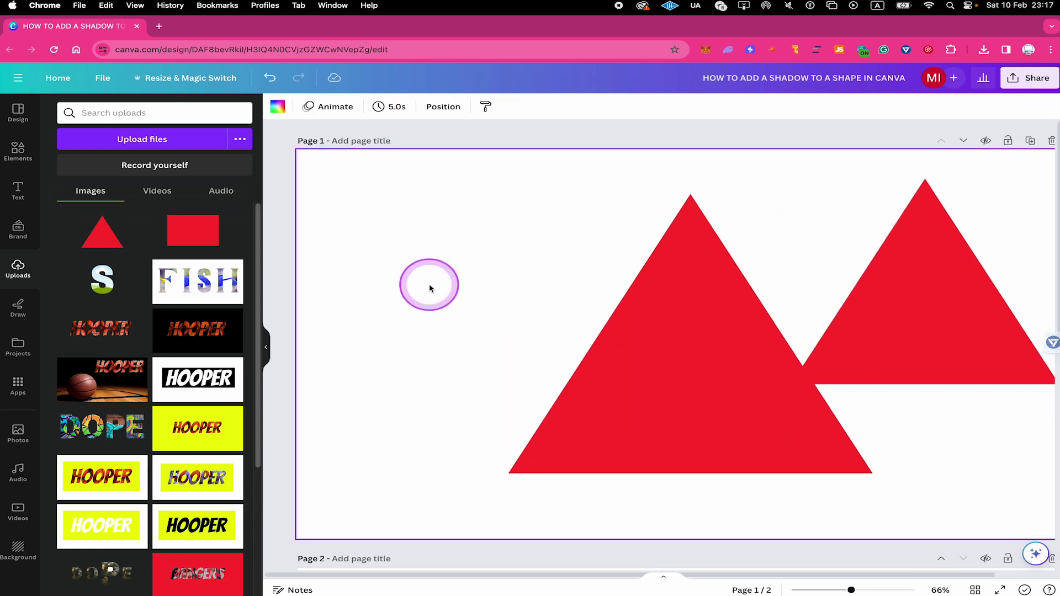
Delete the original triangle shape from the page.
click(592, 354)
key(Delete)
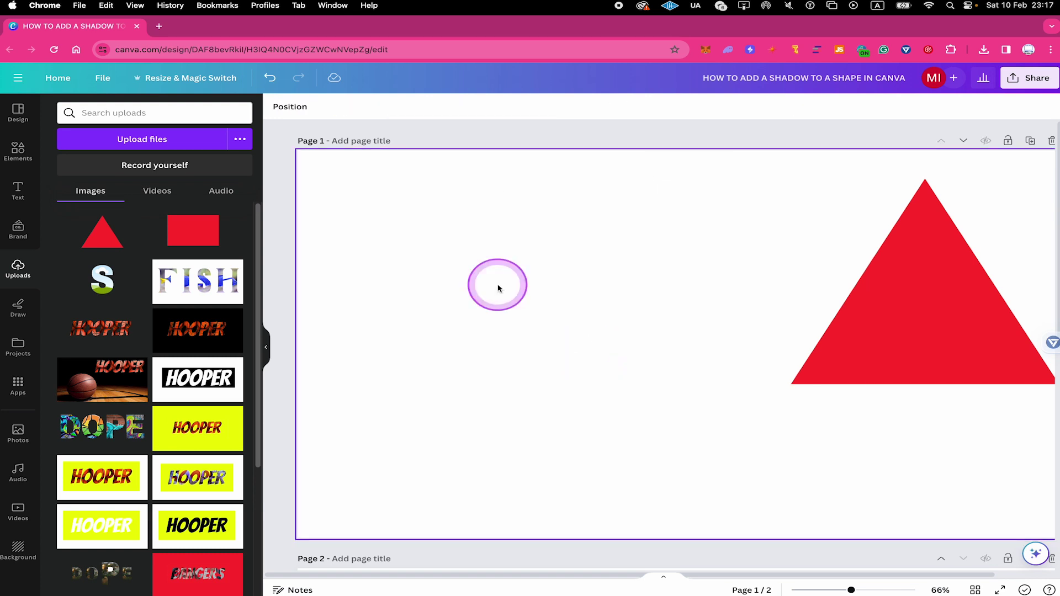
key(ctrl+z)
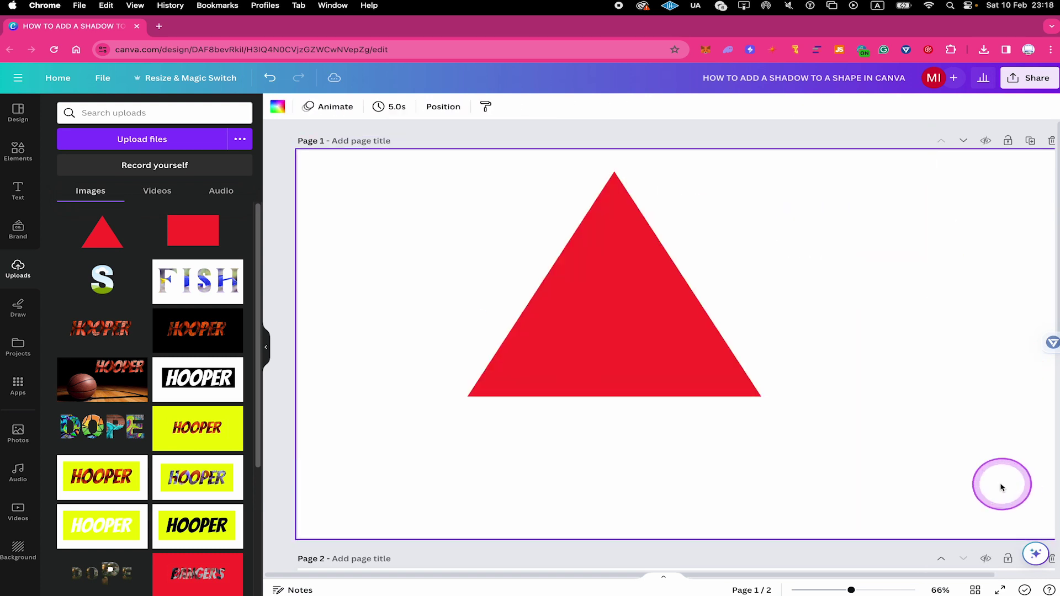
Enlarge the triangle image near the page centre and zoom out to the whole page.
click(646, 296)
drag(931, 449, 1052, 508)
click(387, 235)
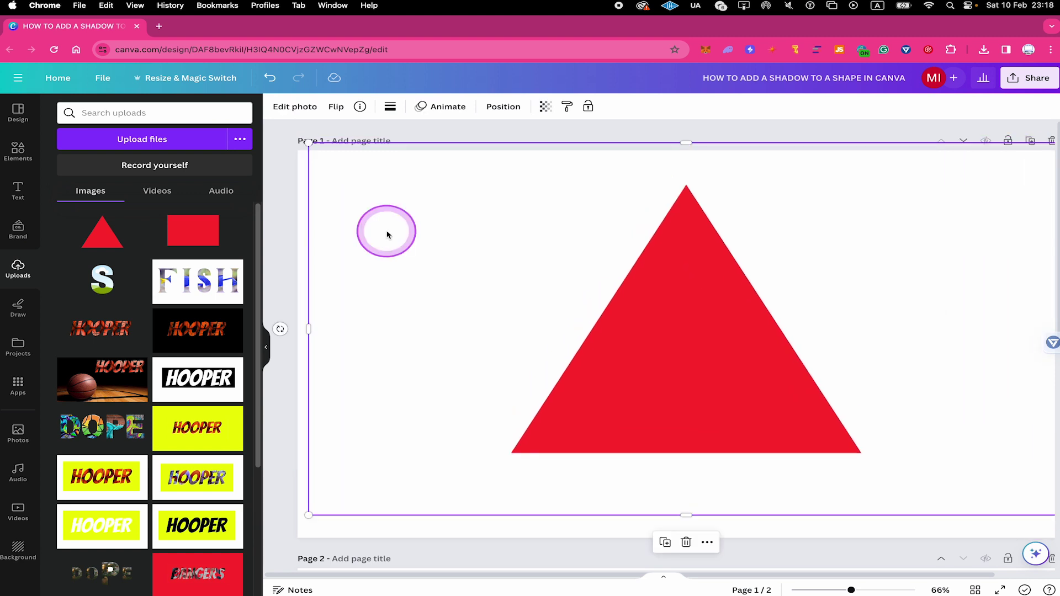
key(super+alt+0)
click(917, 455)
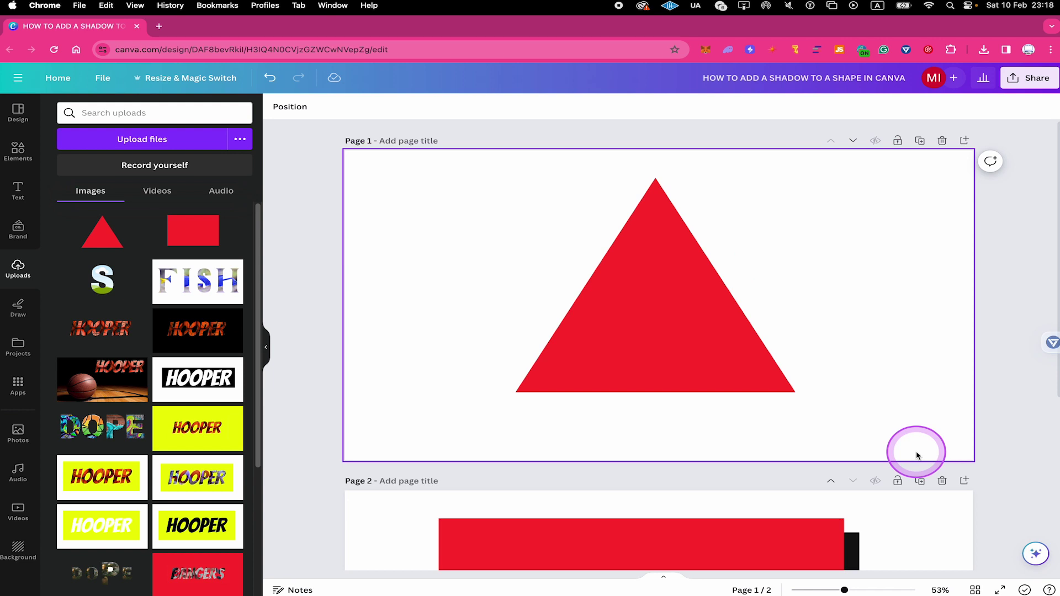
Select the triangle image on page 1 so the Uploads panel closes.
click(664, 297)
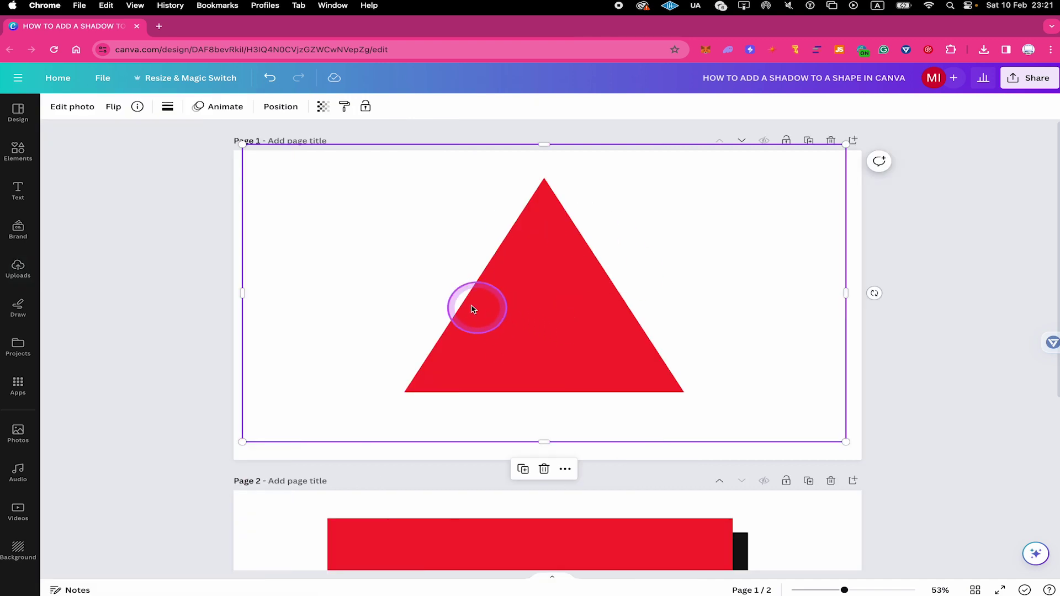
Show the Shadows effects (Glow, Drop, Outline) under Edit photo for the triangle image.
click(77, 107)
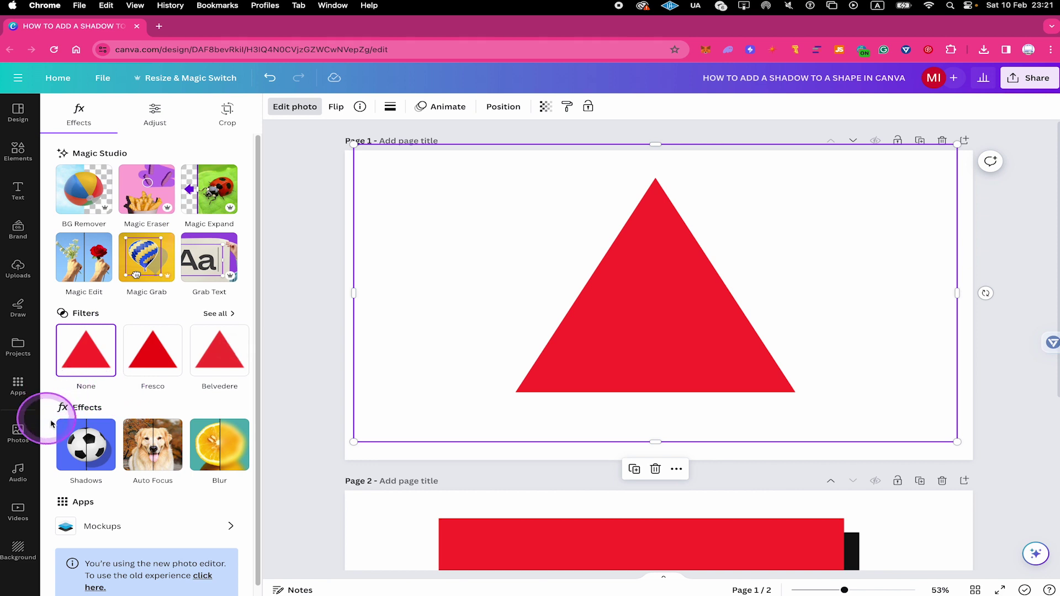
click(85, 452)
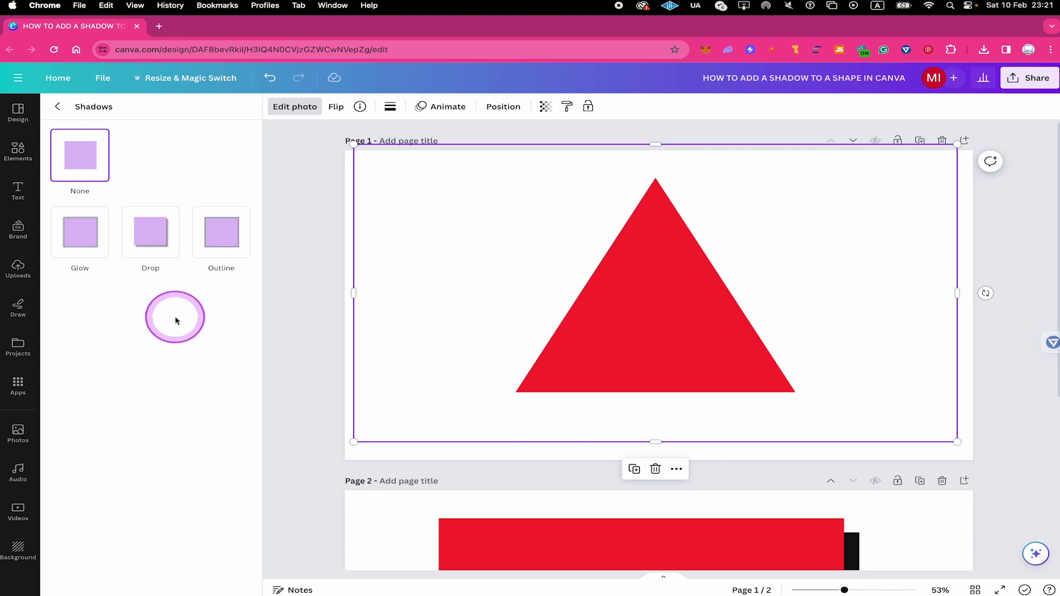
Apply the Drop shadow preset with intensity 100 and blur 0.
click(152, 231)
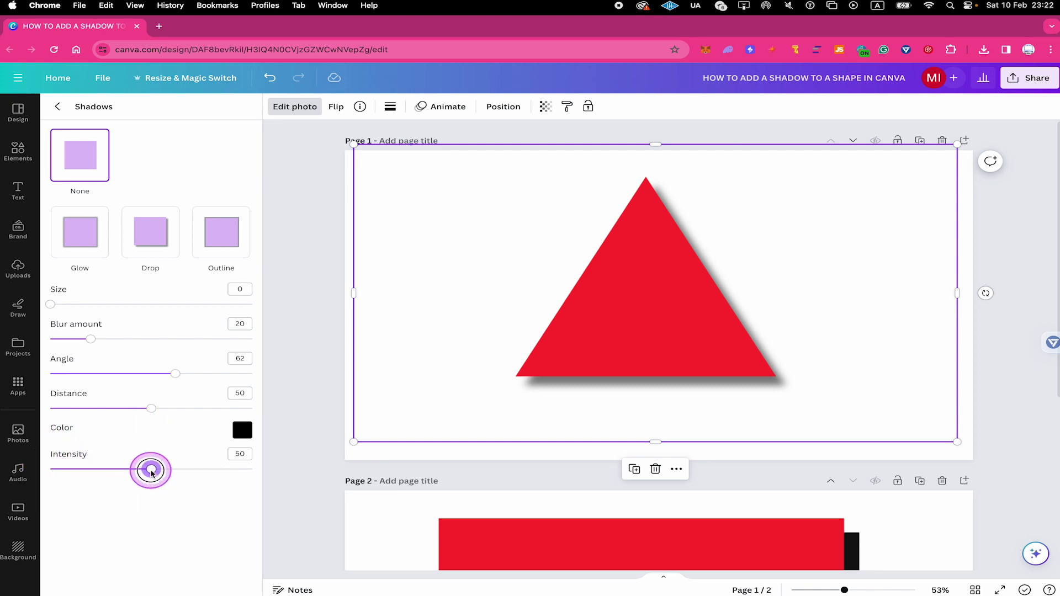
drag(151, 469, 260, 473)
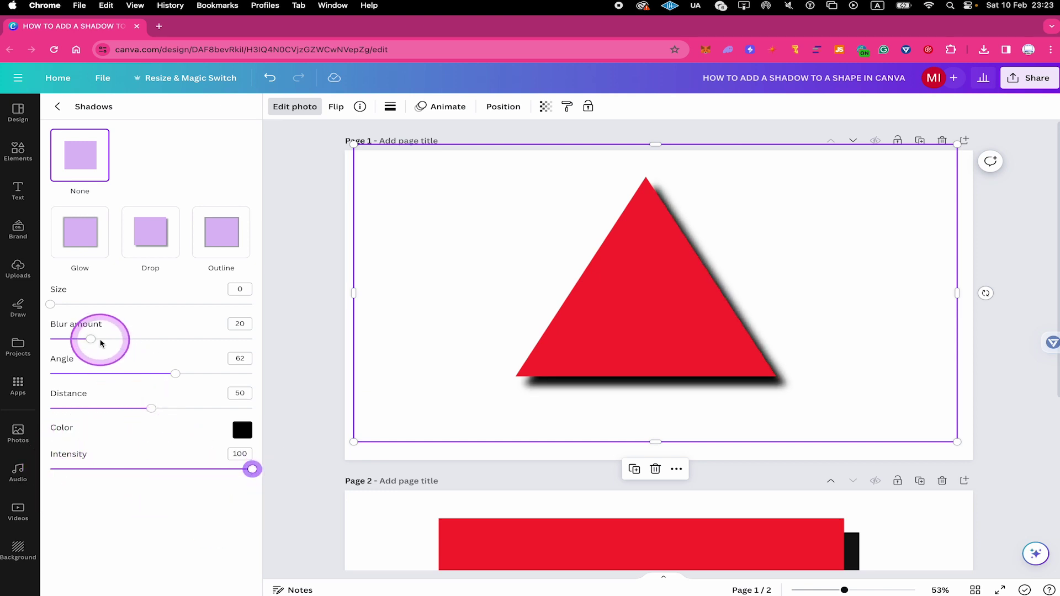
drag(90, 339, 44, 334)
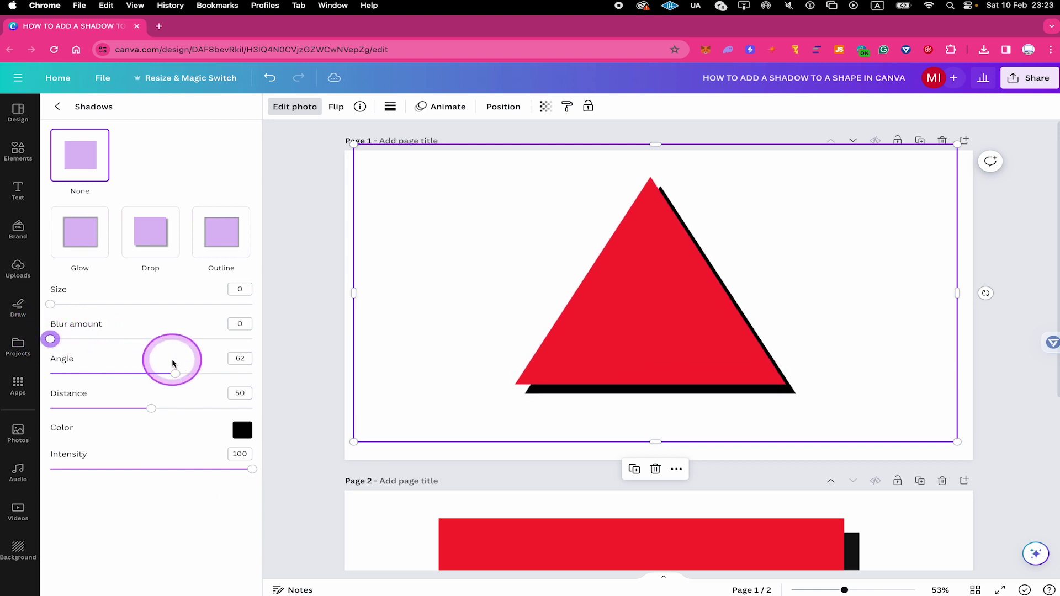